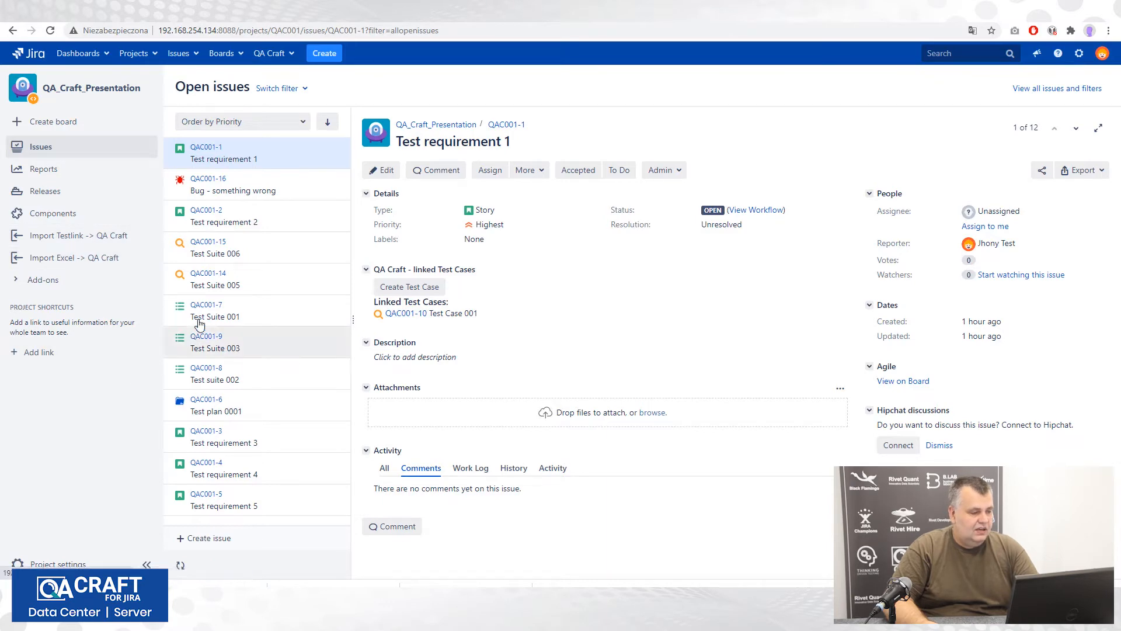
Start a Testlink import into project QAC001 and load the XML file exported from Test Link
click(63, 237)
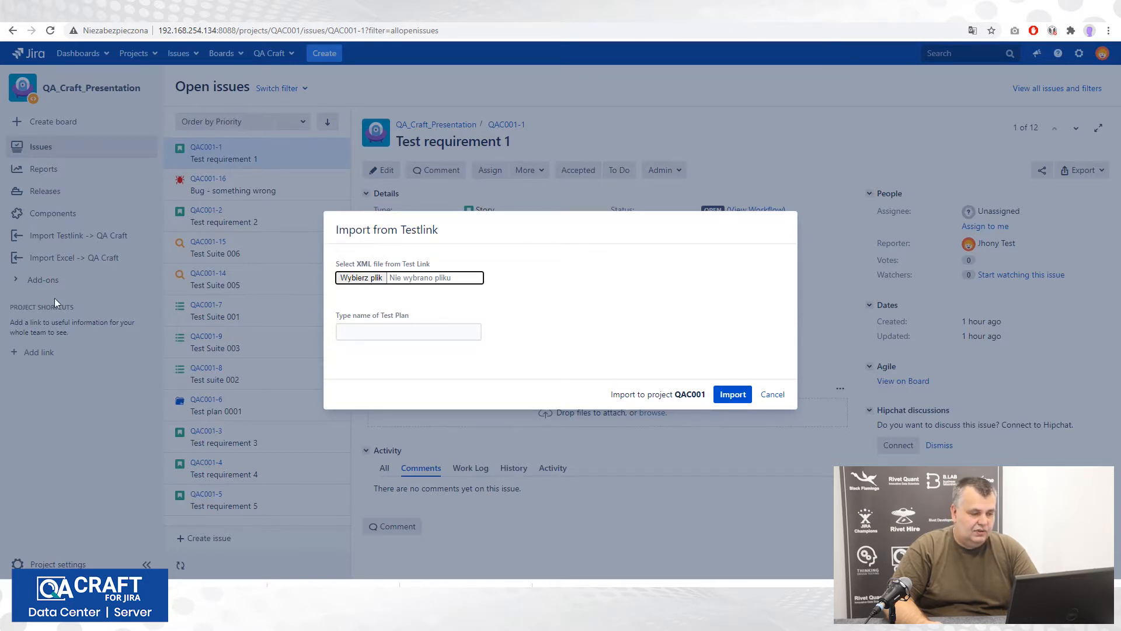
click(360, 278)
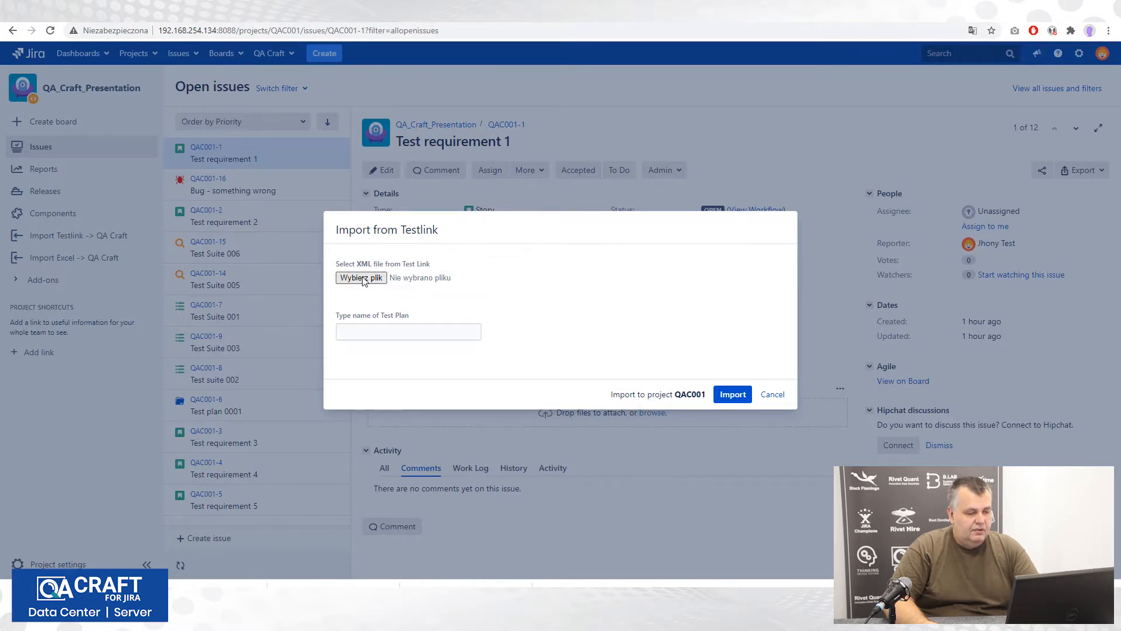
double_click(513, 266)
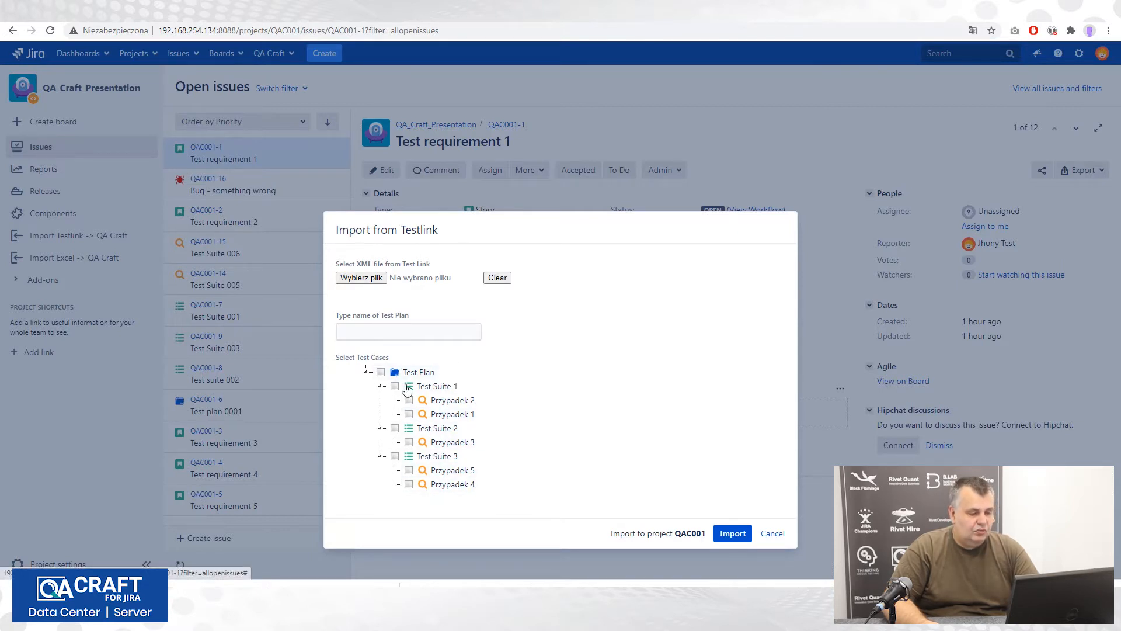
Name the test plan for the Testlink import "Imported from XML"
click(359, 329)
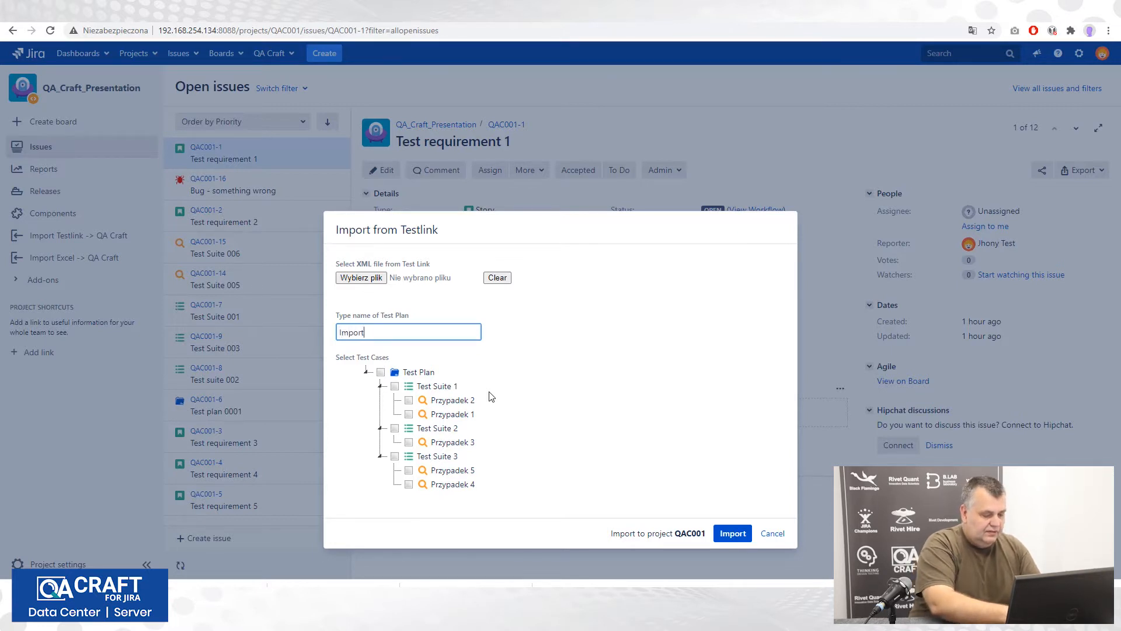
text(ed f)
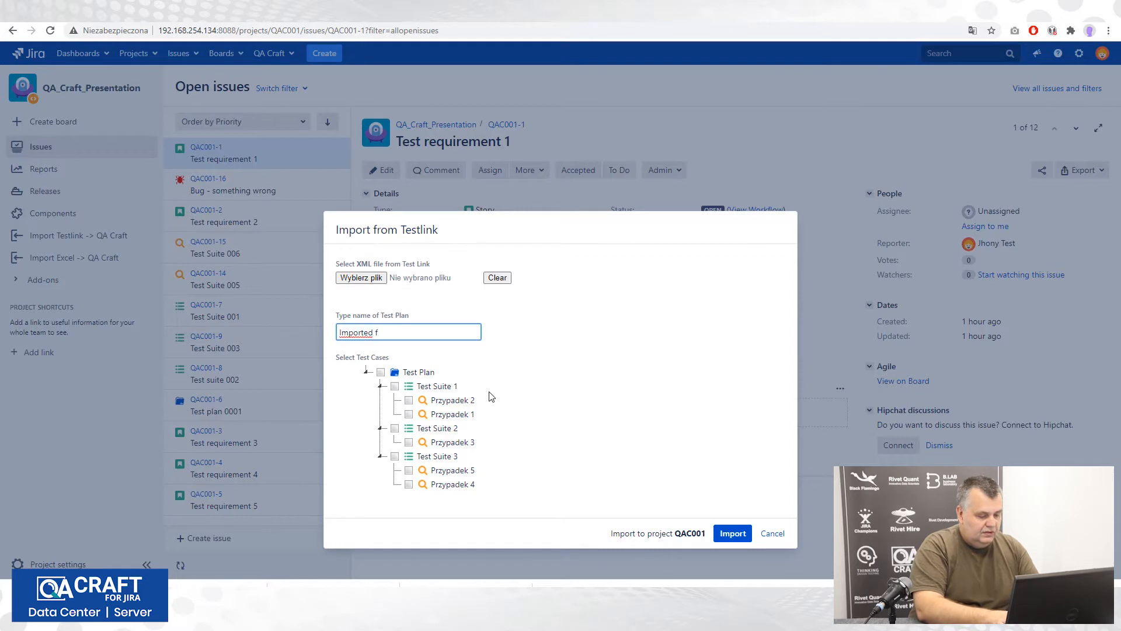
text(rom)
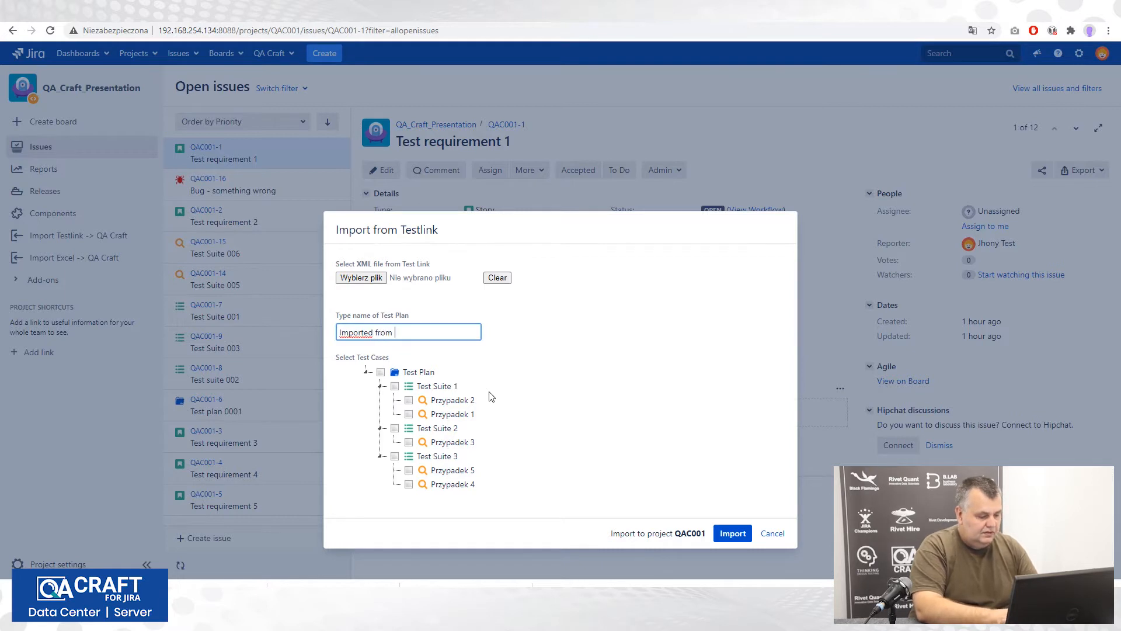
text( XL)
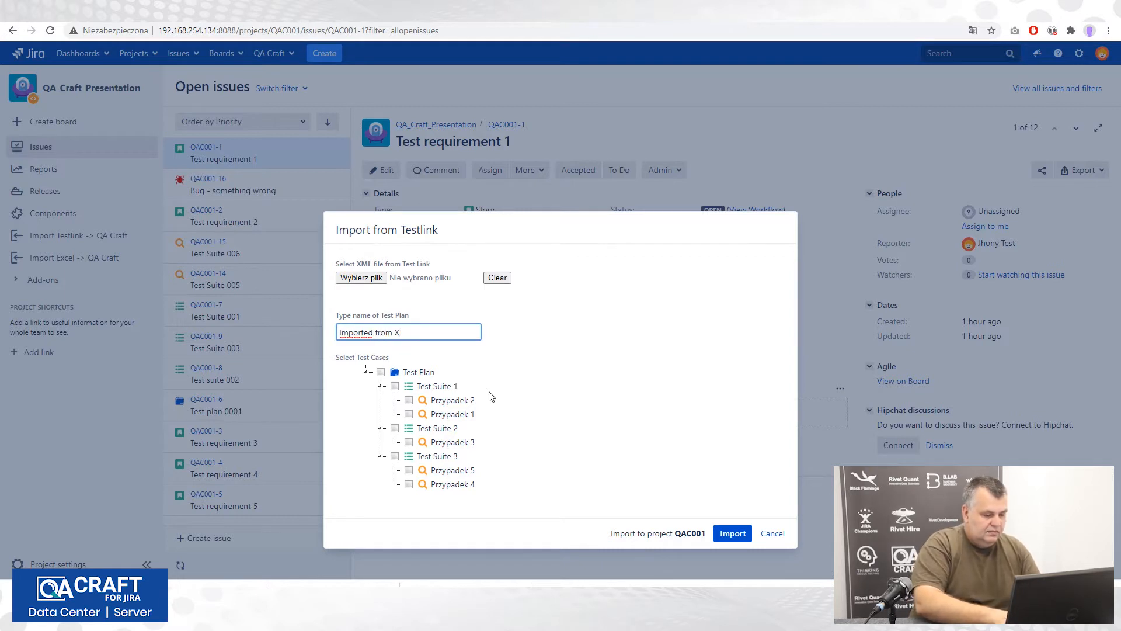
key(BackSpace)
text(ML)
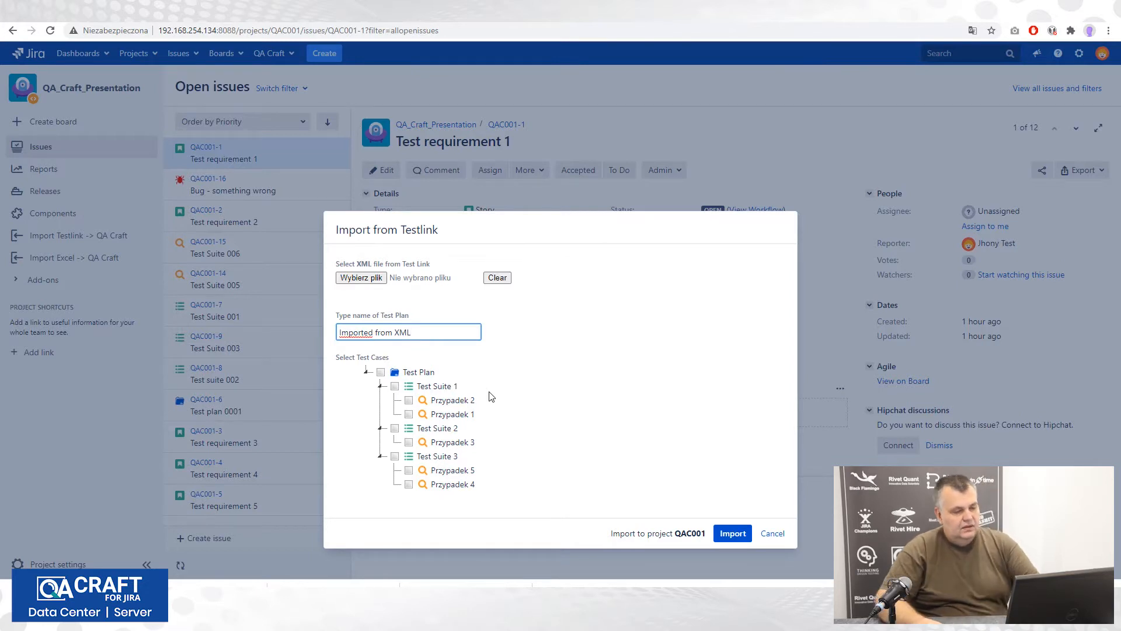
Try out the import selection by toggling the whole Test Plan and including Test Suite 3 and Test Suite 1 separately
click(381, 373)
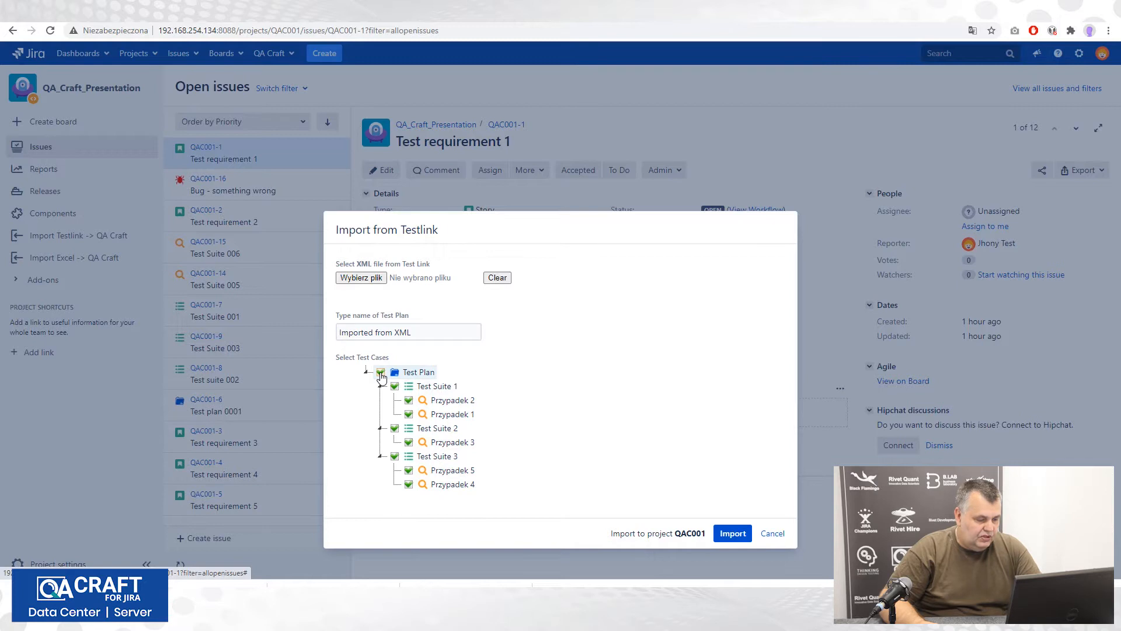
click(380, 372)
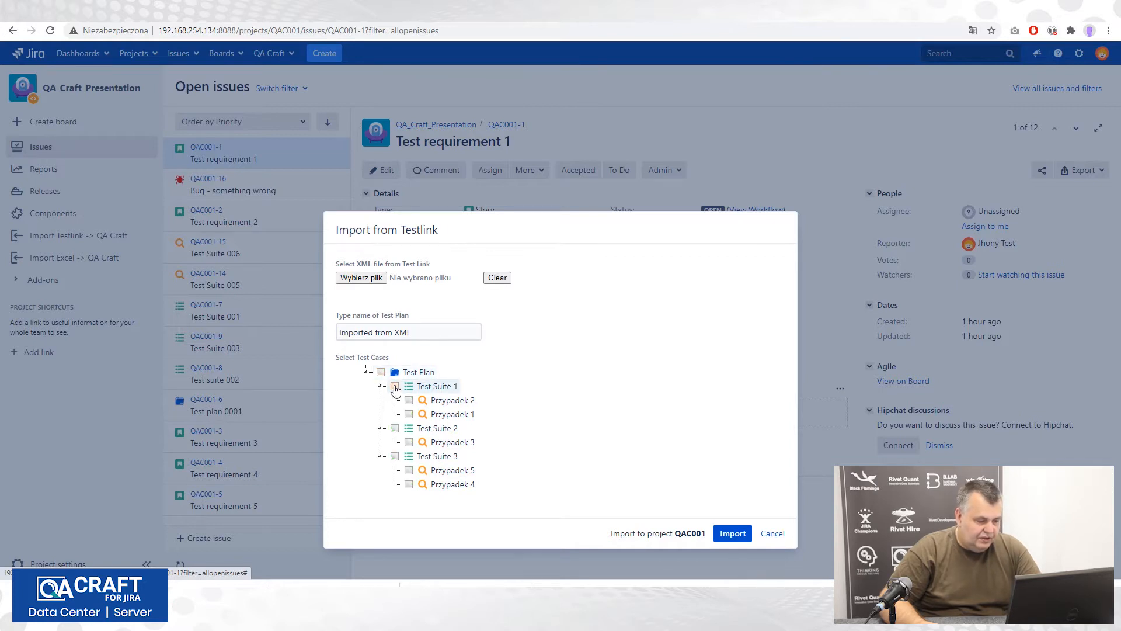
click(394, 457)
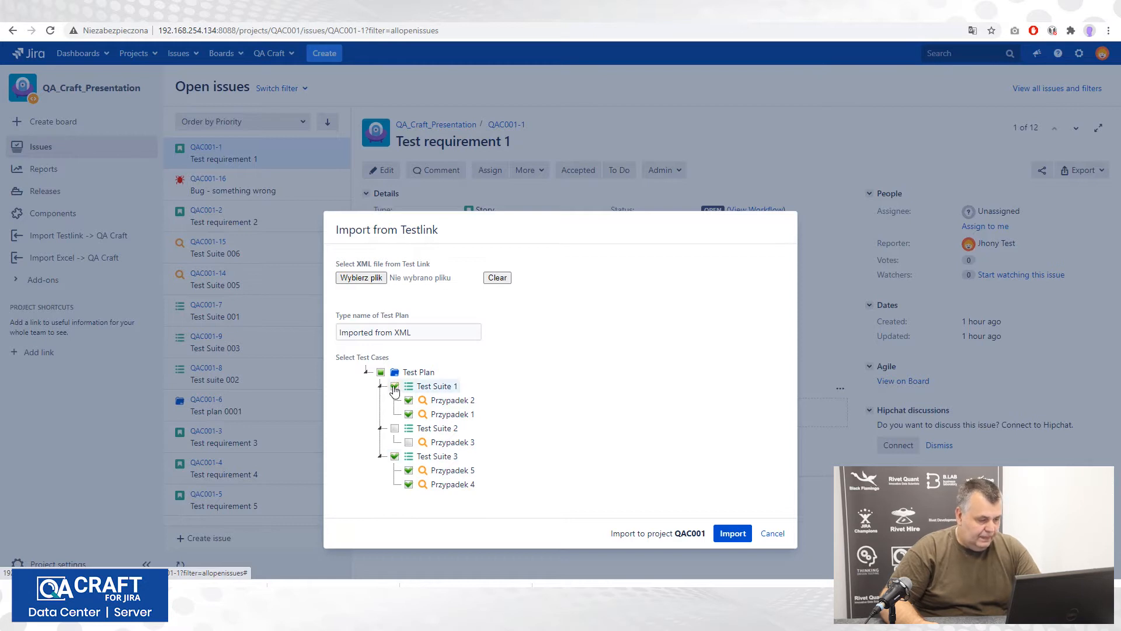
click(395, 387)
click(380, 373)
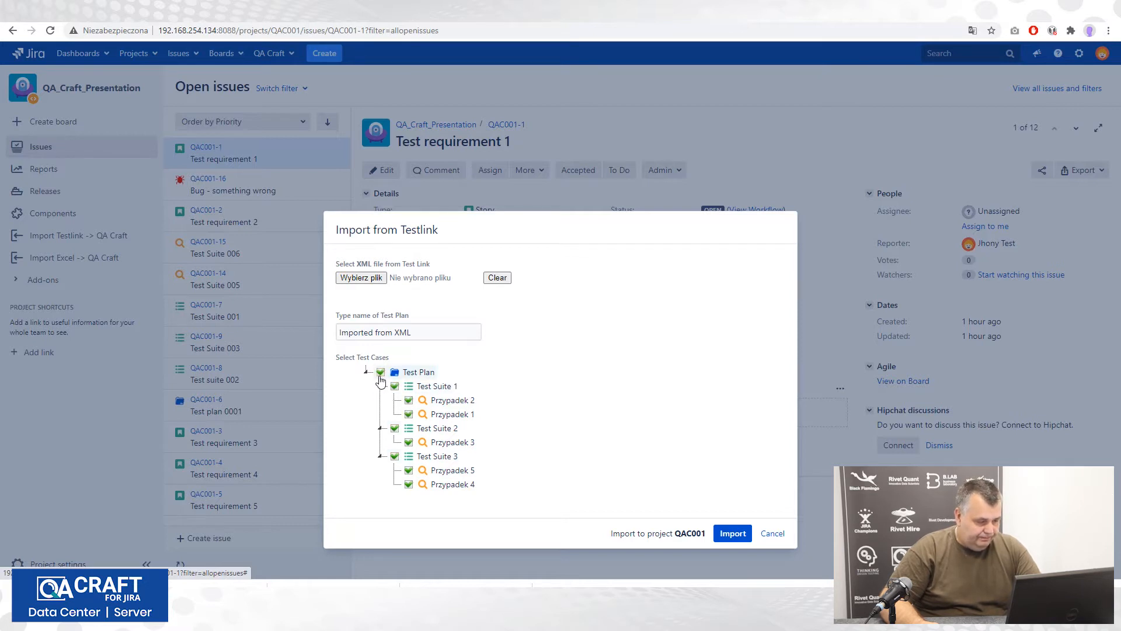
Clear the import selection and include only the test cases Przypadek 4, Przypadek 3 and Przypadek 2
click(380, 372)
click(408, 485)
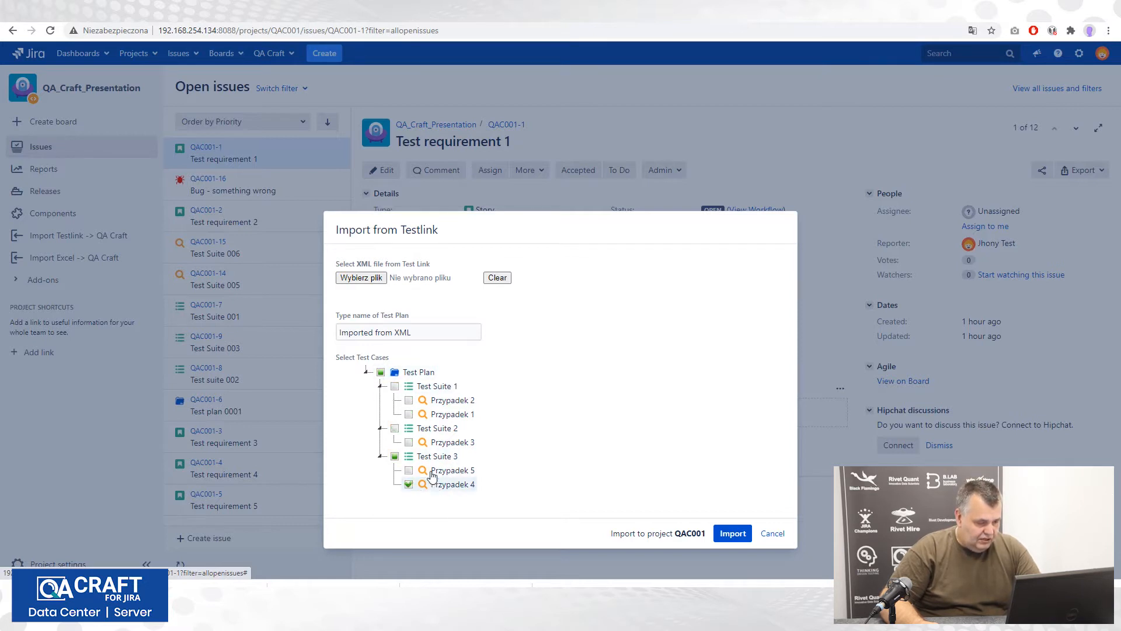
click(408, 443)
click(409, 401)
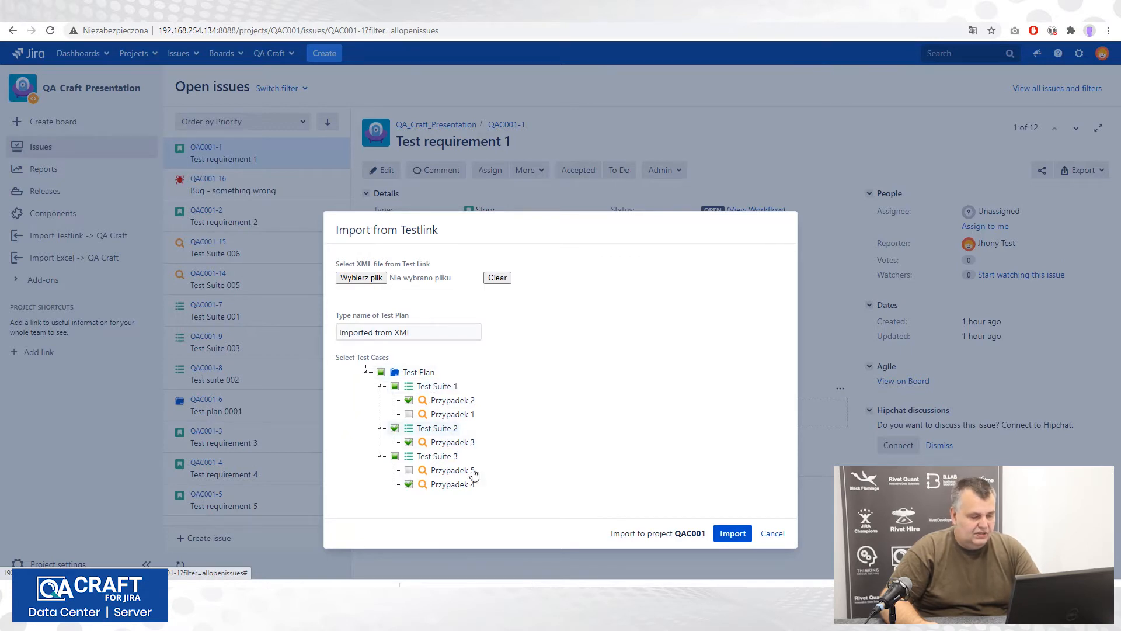
Select the entire Test Plan with all its suites and test cases and import it into project QAC001
click(380, 372)
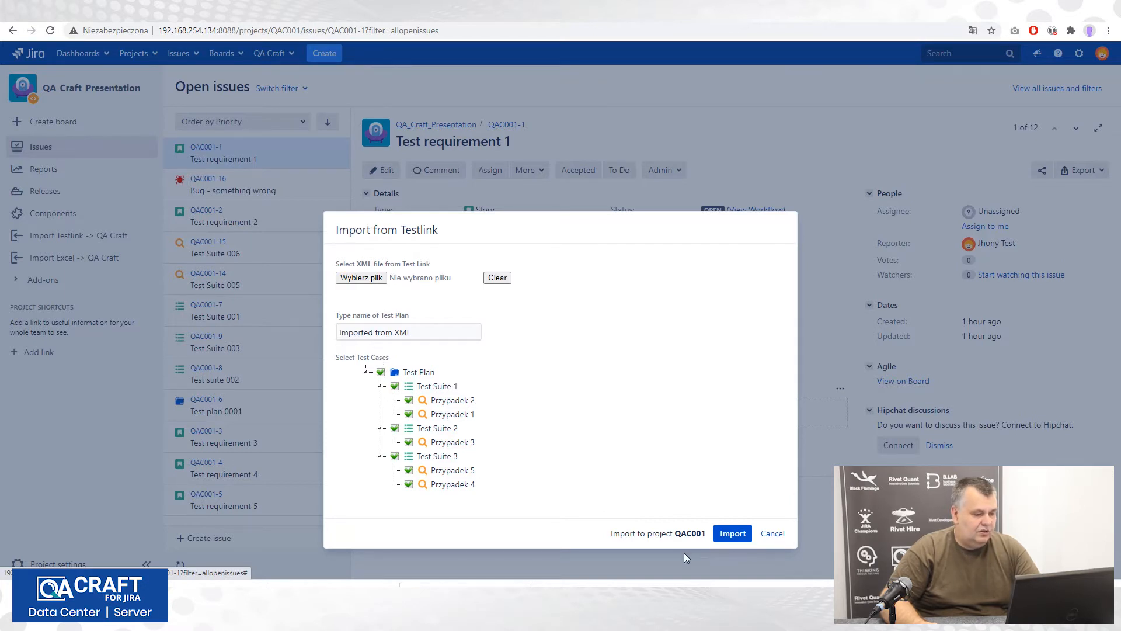
click(726, 534)
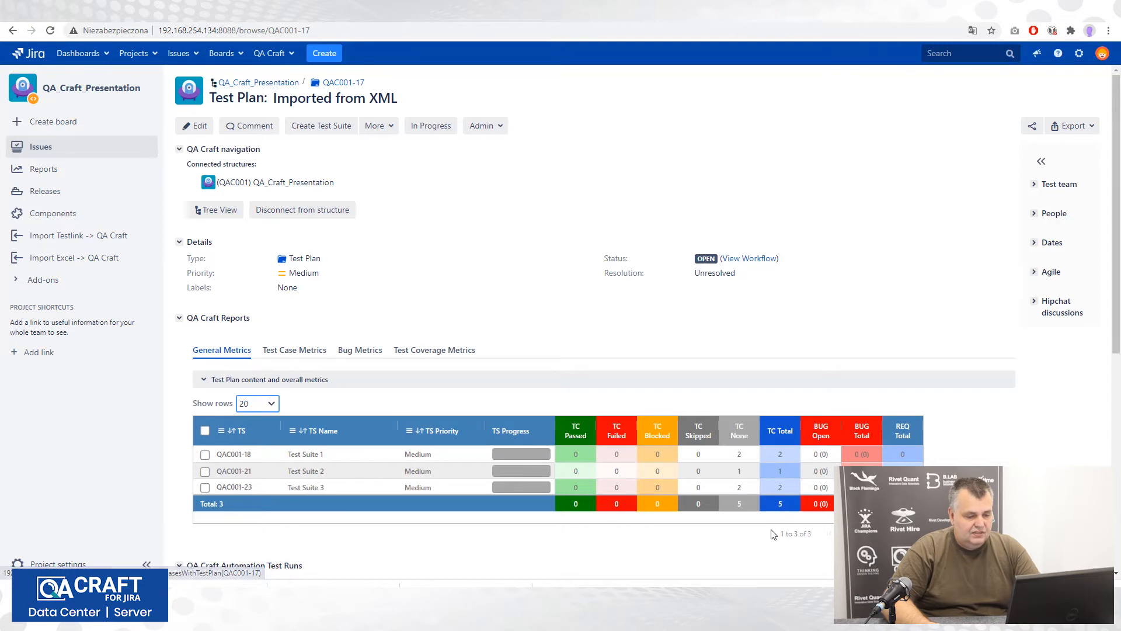
Examine the Imported from XML plan in the tree view with all its levels expanded, and close the tree
click(214, 210)
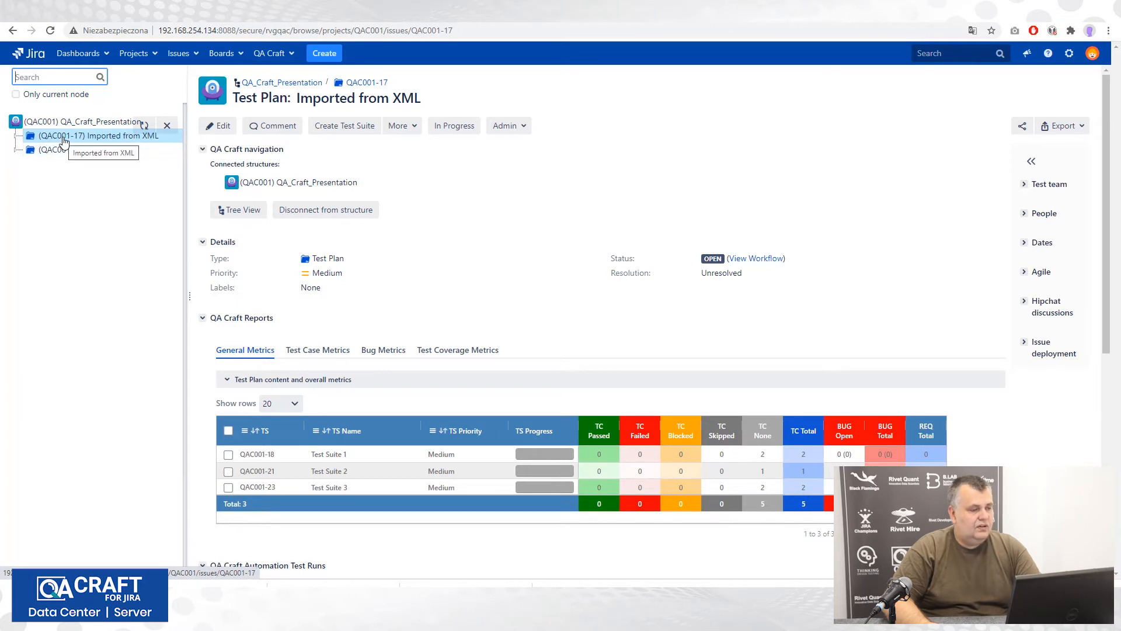
right_click(63, 139)
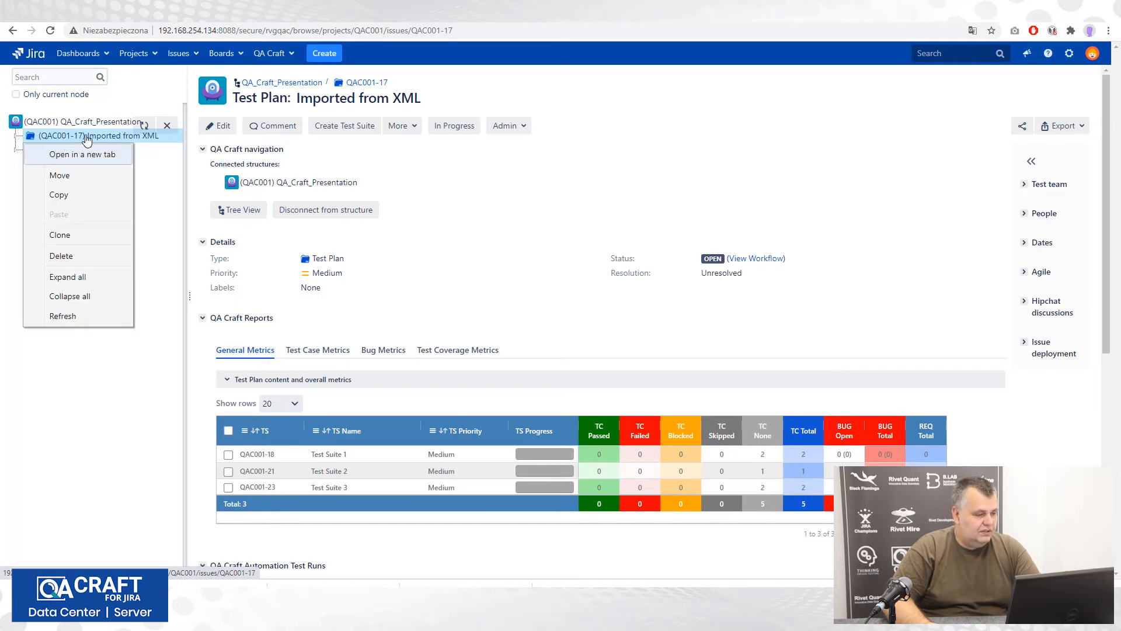
click(86, 278)
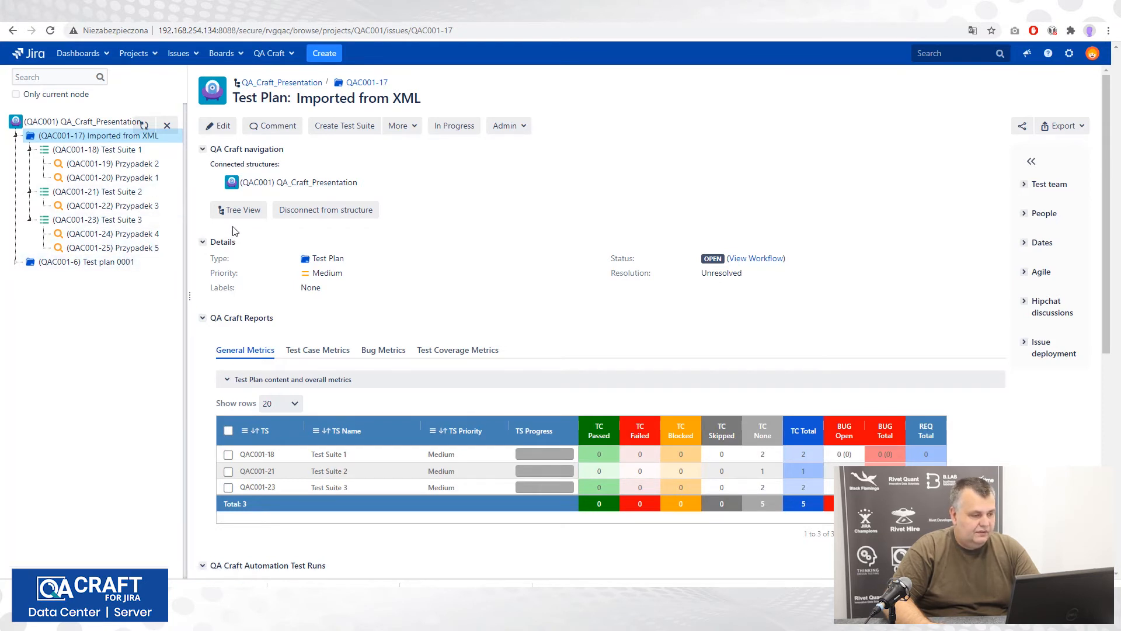
click(163, 131)
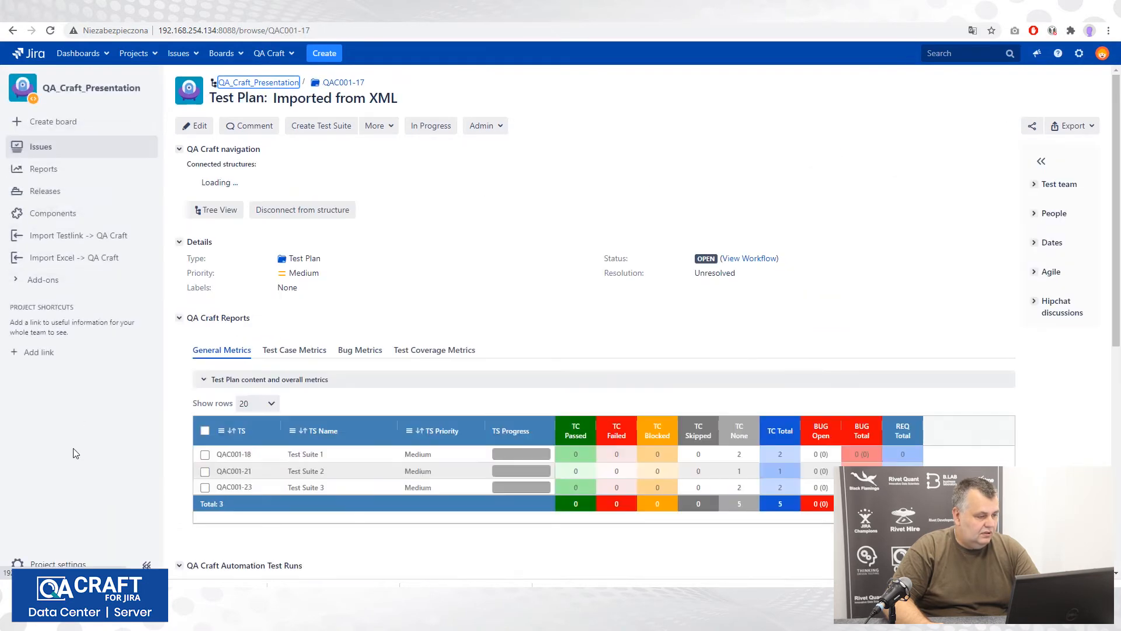
Start an Excel import to QA Craft and load the file QA Craft.xls
click(54, 260)
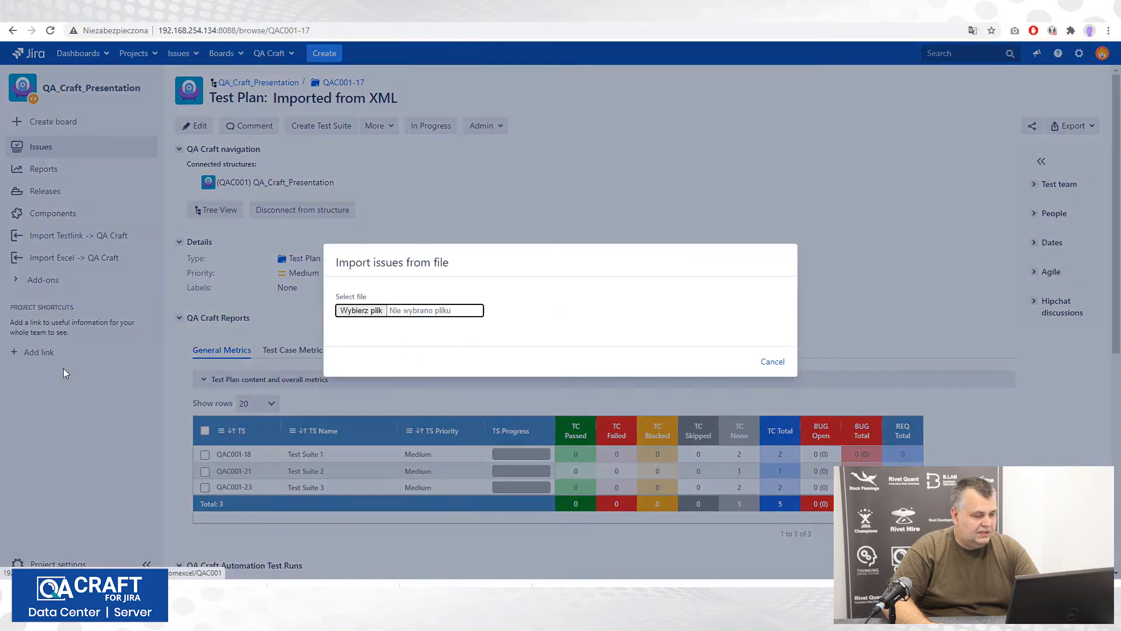
click(375, 311)
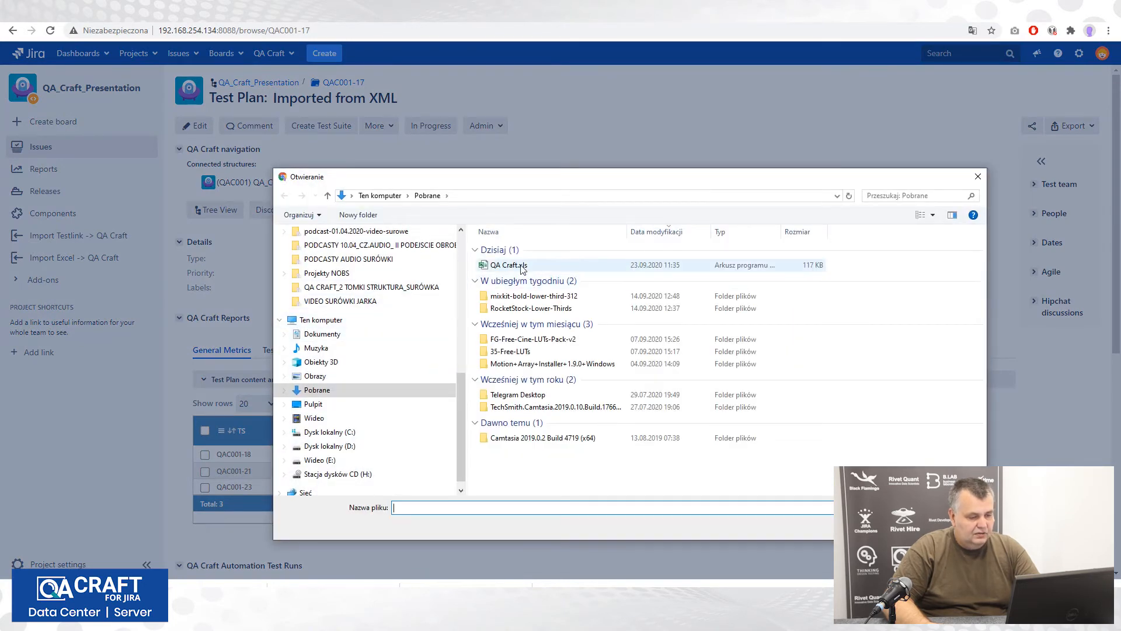
double_click(521, 266)
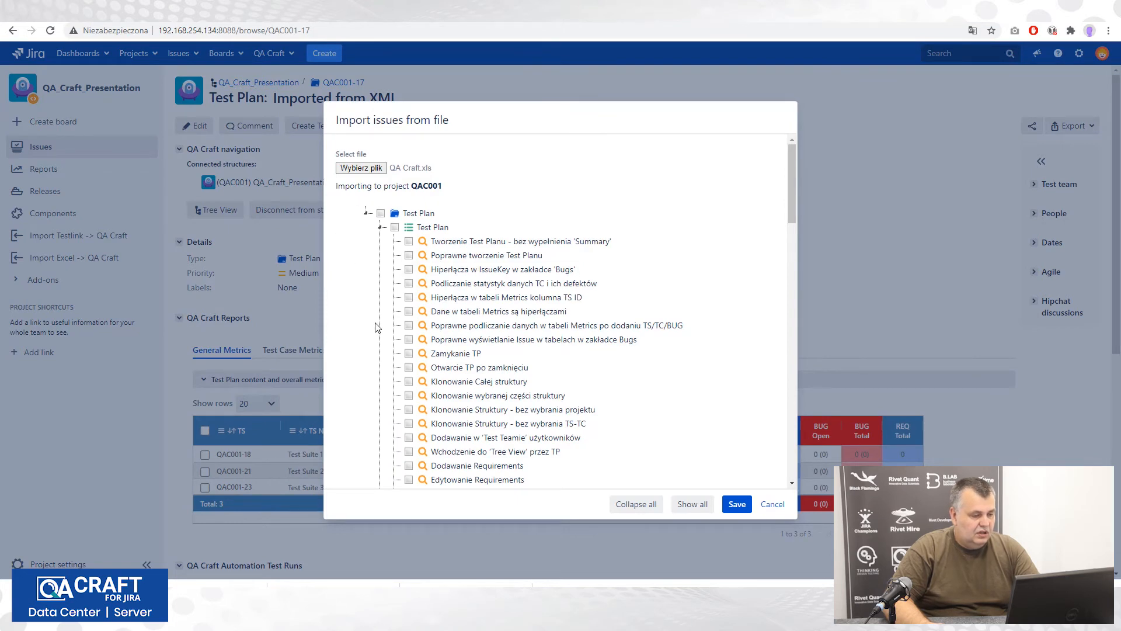
Review the structure read from the Excel file, select the entire Test Plan, and save the import into QAC001
drag(792, 195, 799, 501)
drag(801, 461, 853, 188)
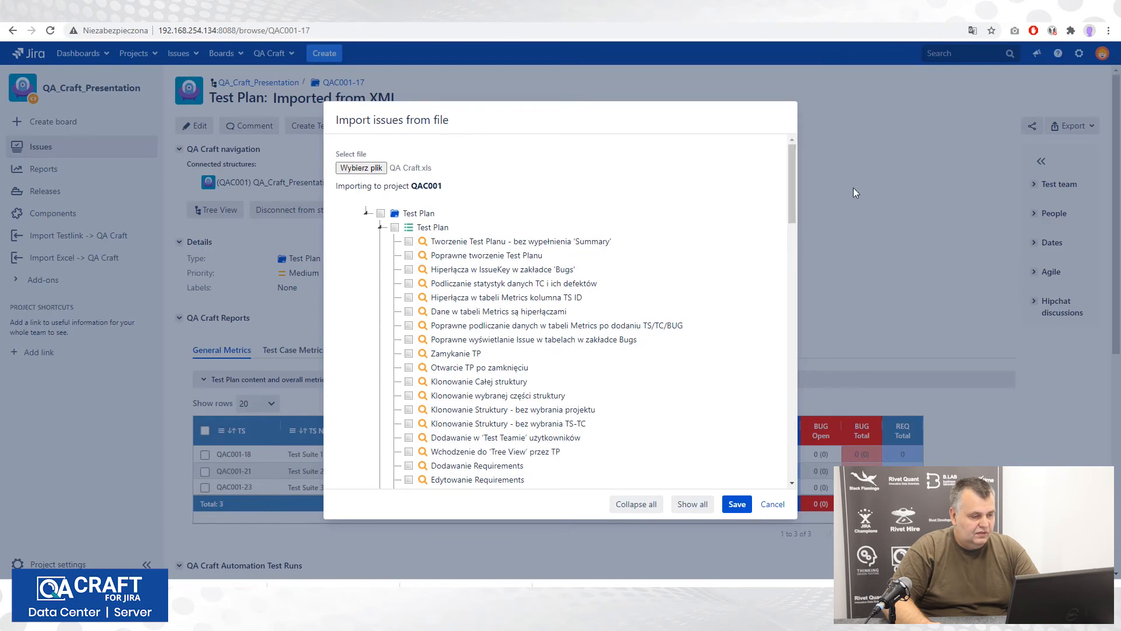
click(380, 213)
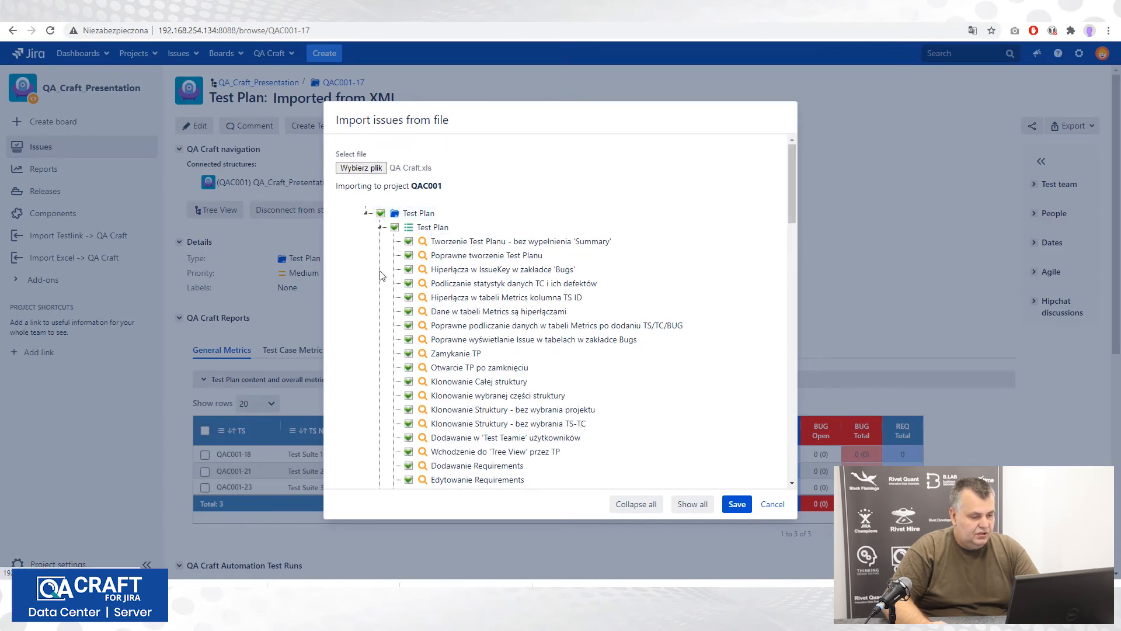
drag(793, 199, 835, 212)
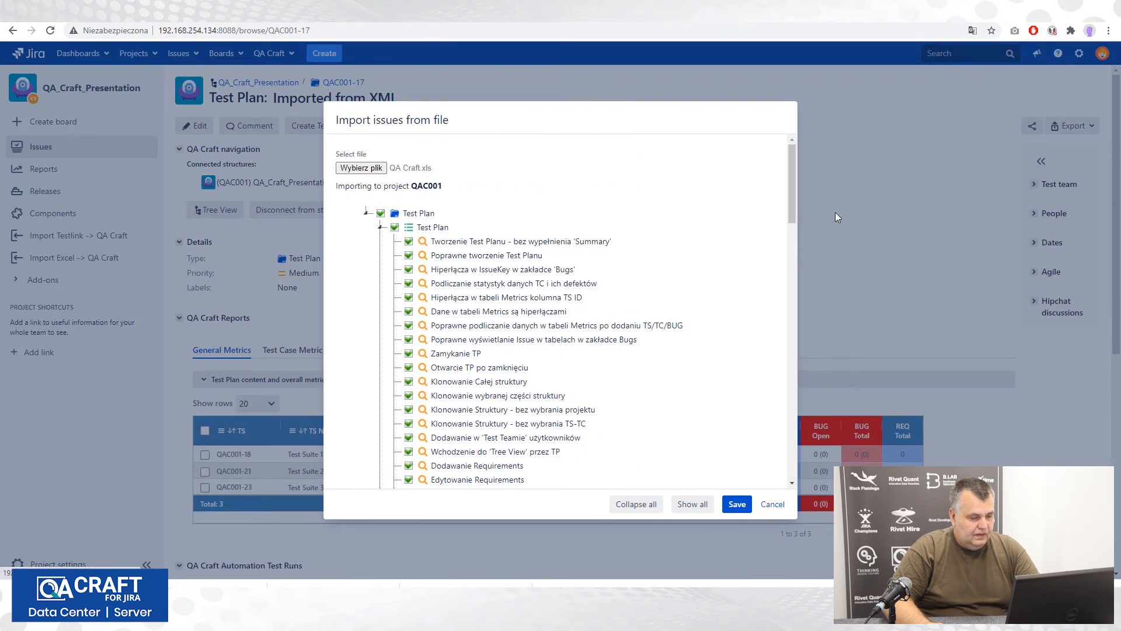
click(738, 505)
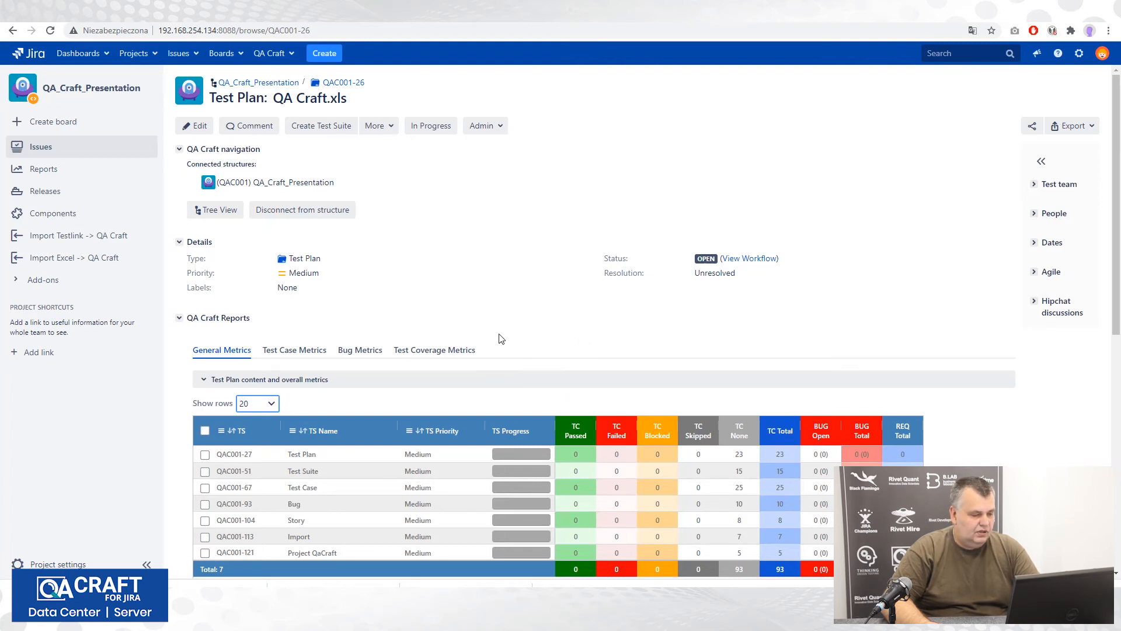
Open the QA Craft.xls test plan in the tree view and rename it "Imported from xls file"
click(204, 211)
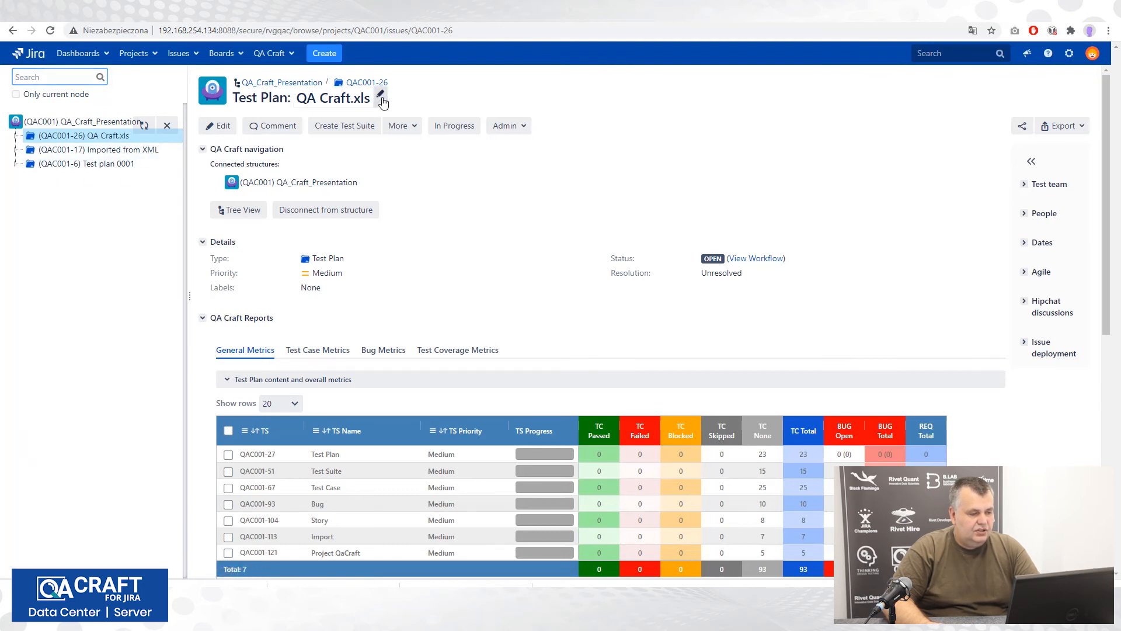
click(376, 100)
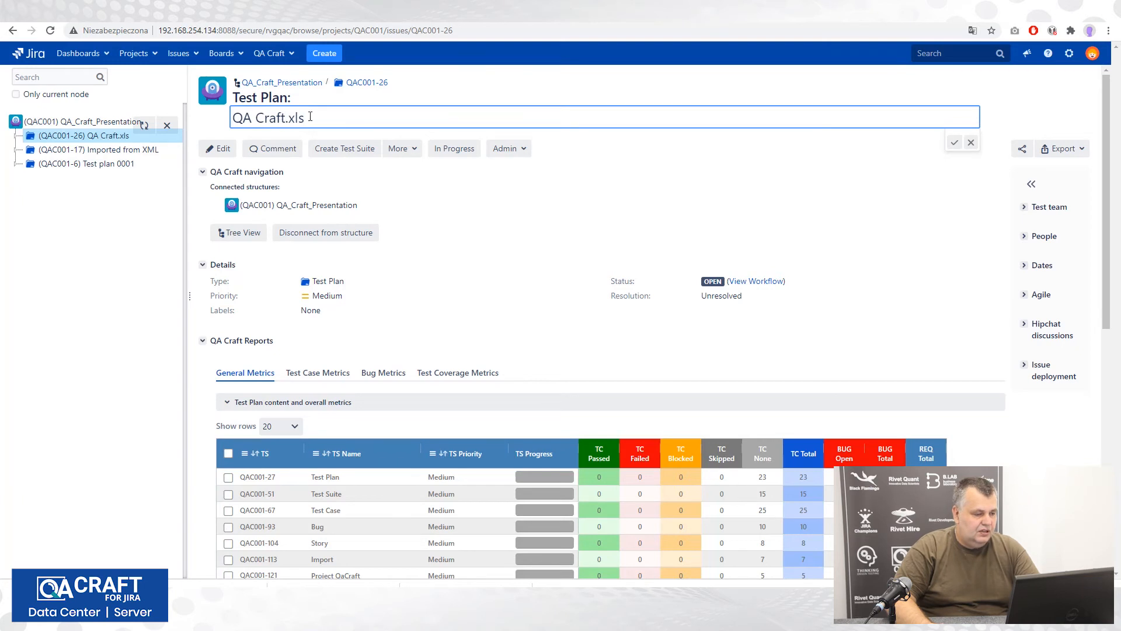
key(ctrl+a)
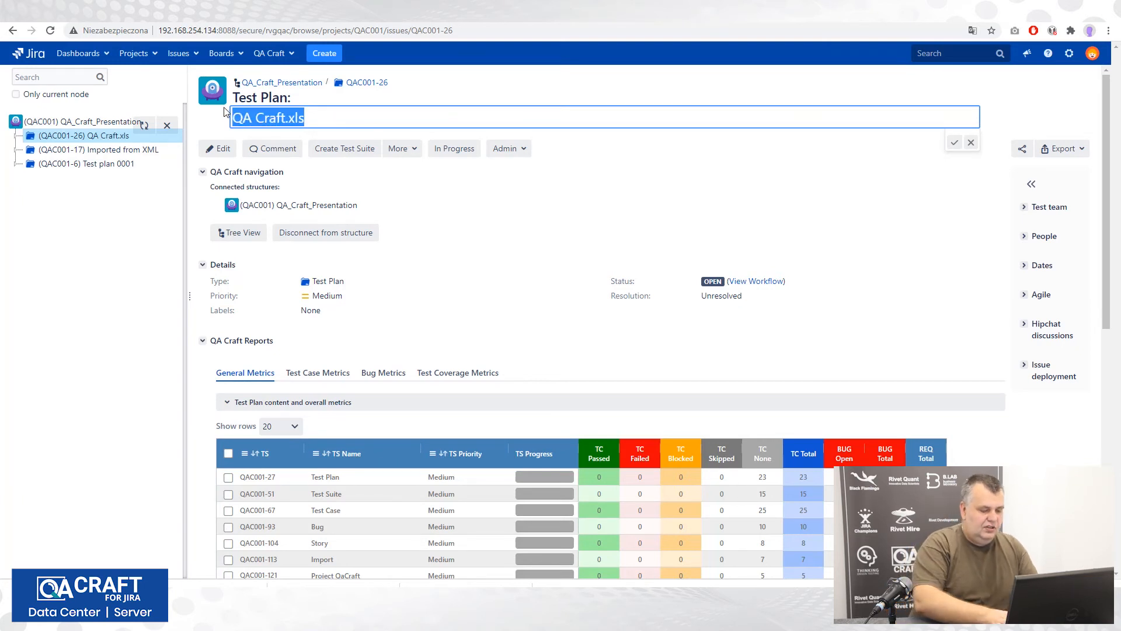
text(Impor)
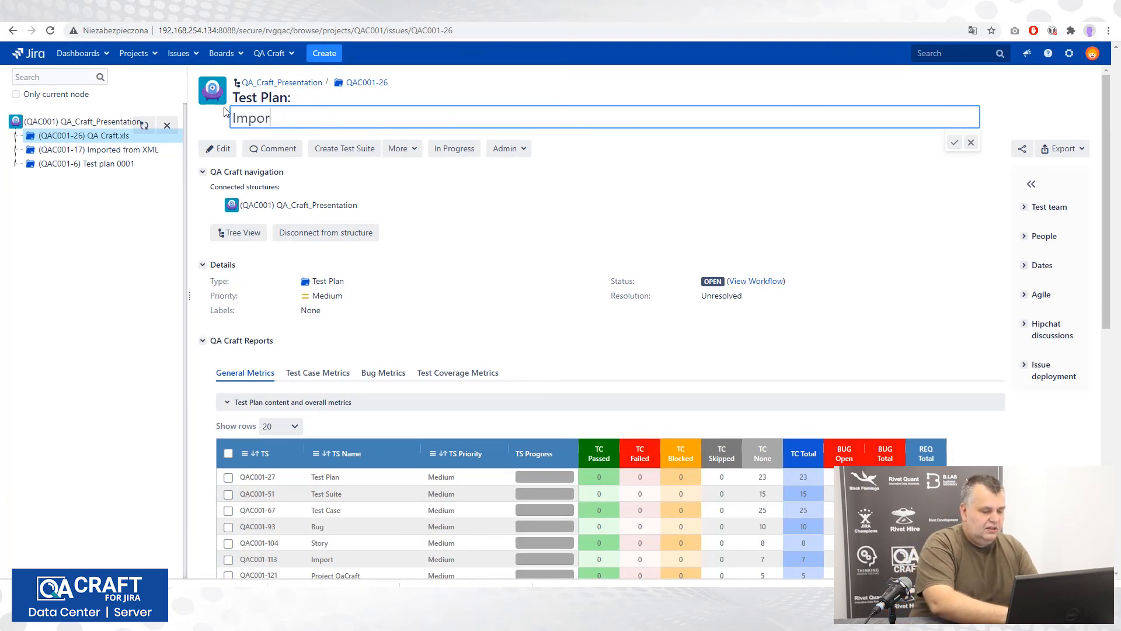
text(ted fro)
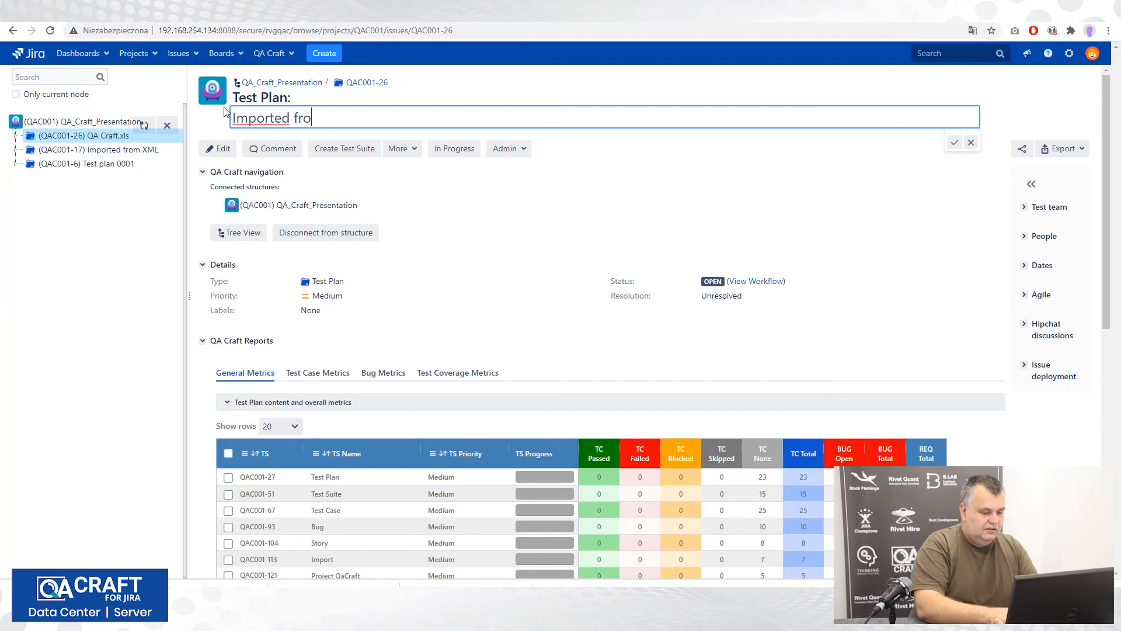
text(m x)
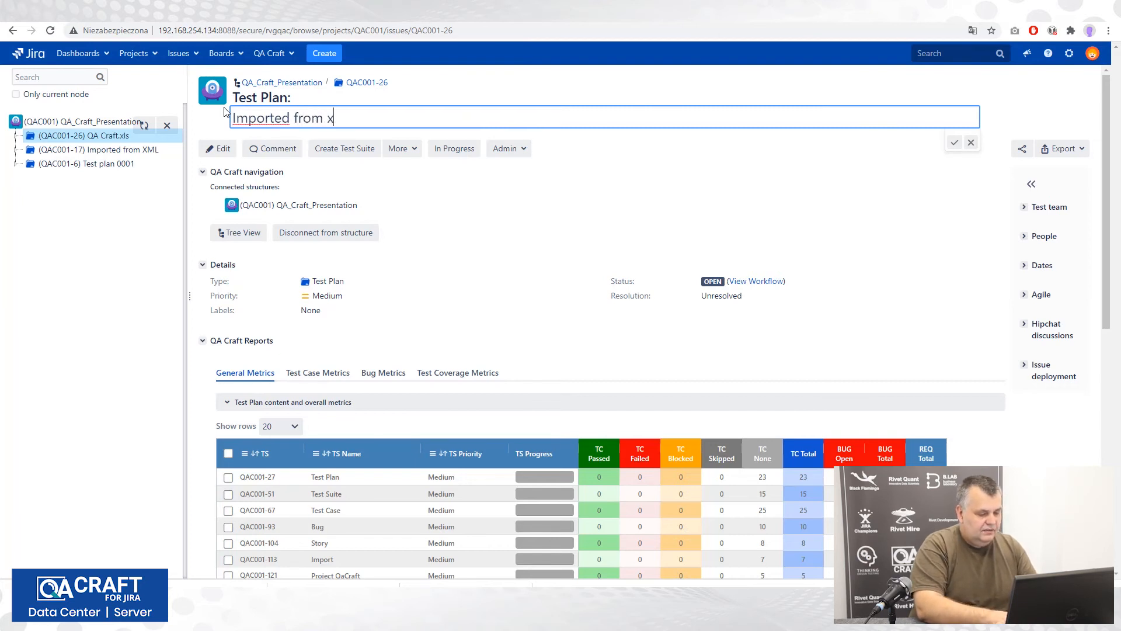
text(ls file)
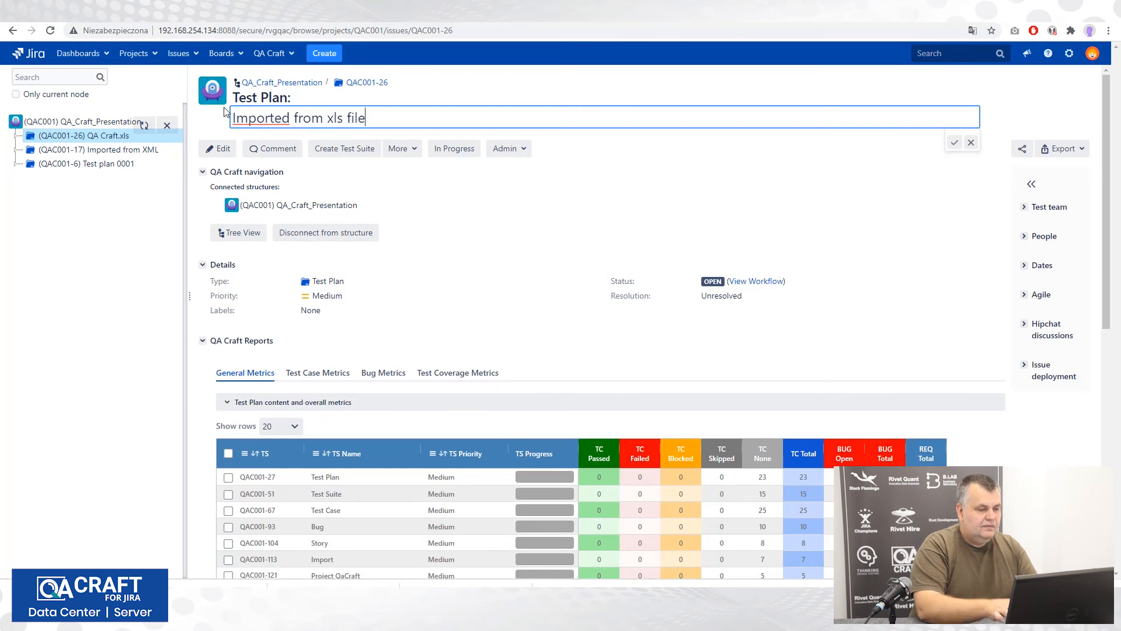
click(955, 143)
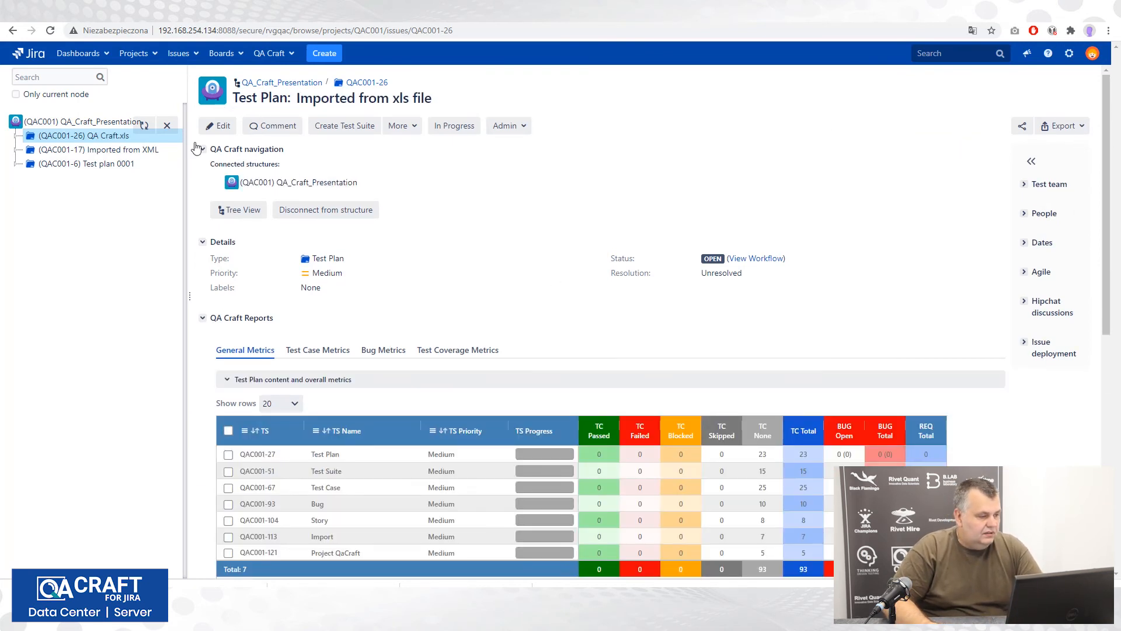
Refresh the project tree and expand all levels of the "Imported from xls file" test plan
click(146, 128)
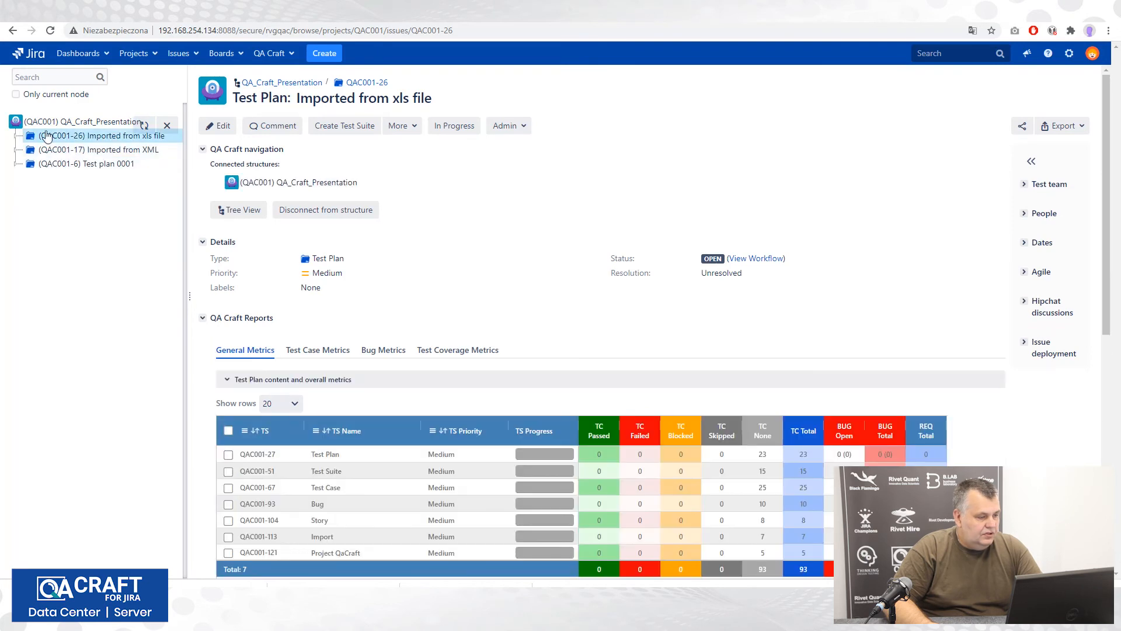
right_click(27, 139)
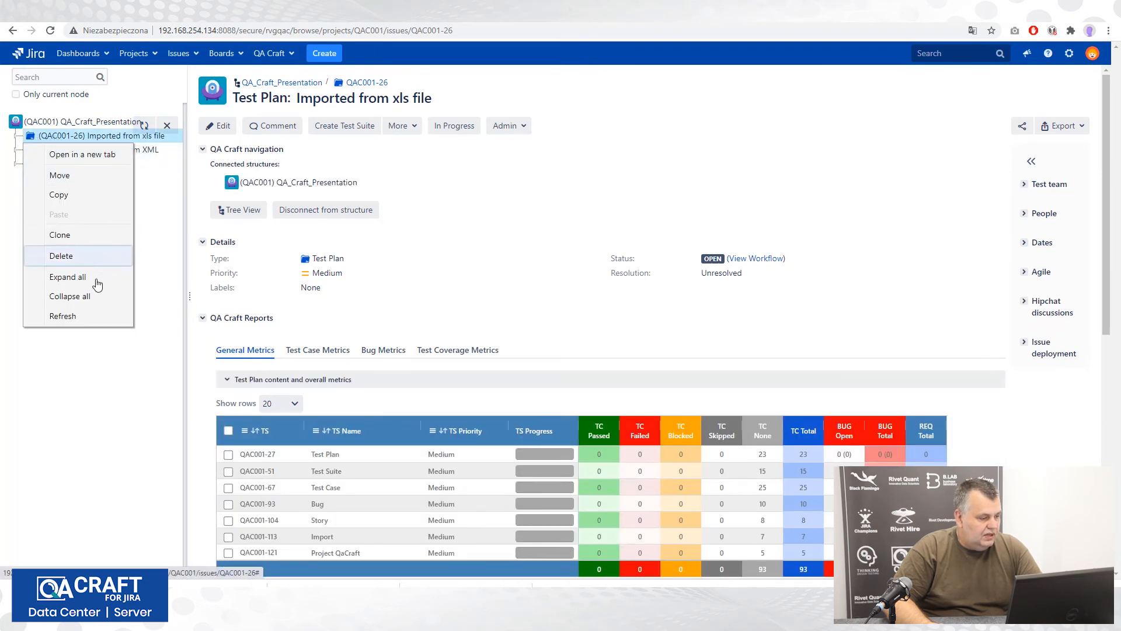
click(75, 280)
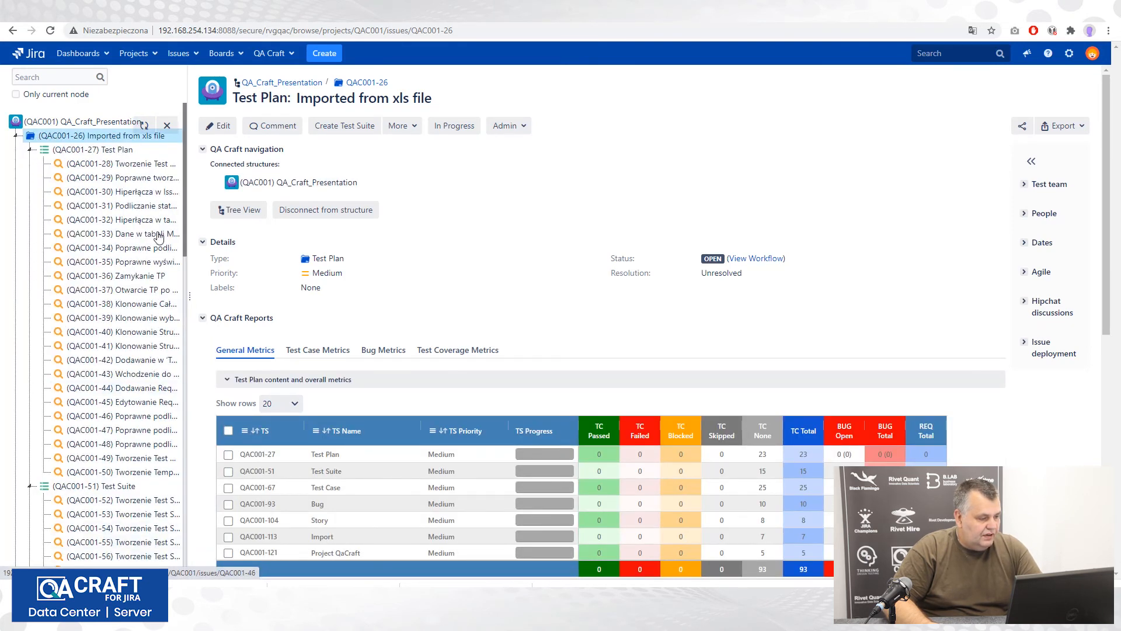
Widen the tree pane and examine the test suites and test cases throughout the "Imported from xls file" test plan
drag(184, 205, 248, 266)
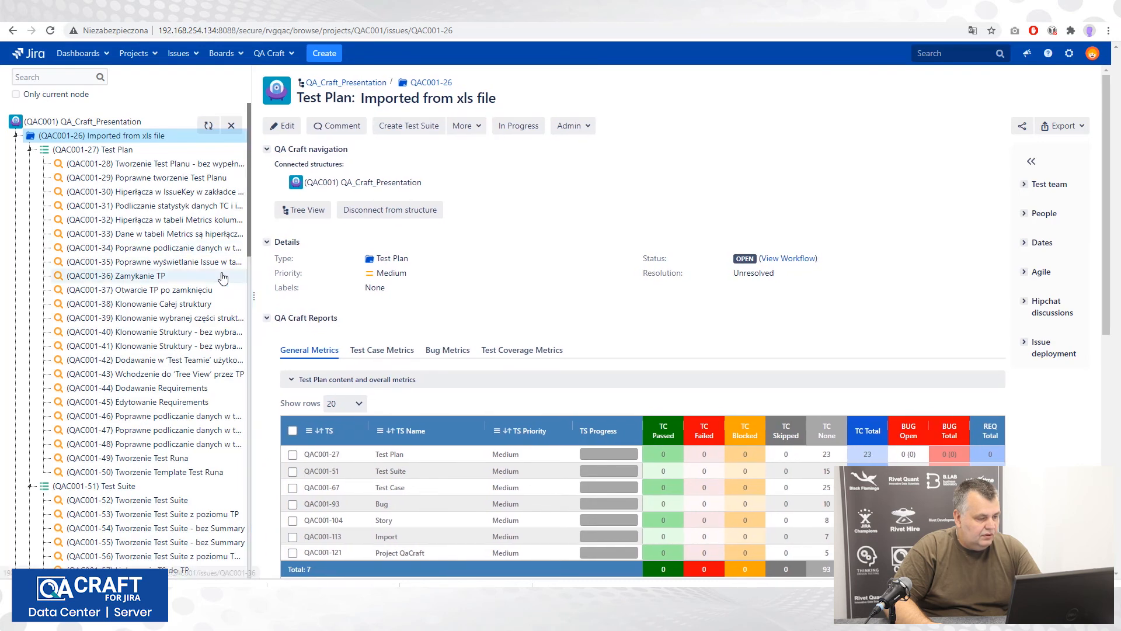
scroll(216, 280, down, 4)
scroll(216, 279, down, 12)
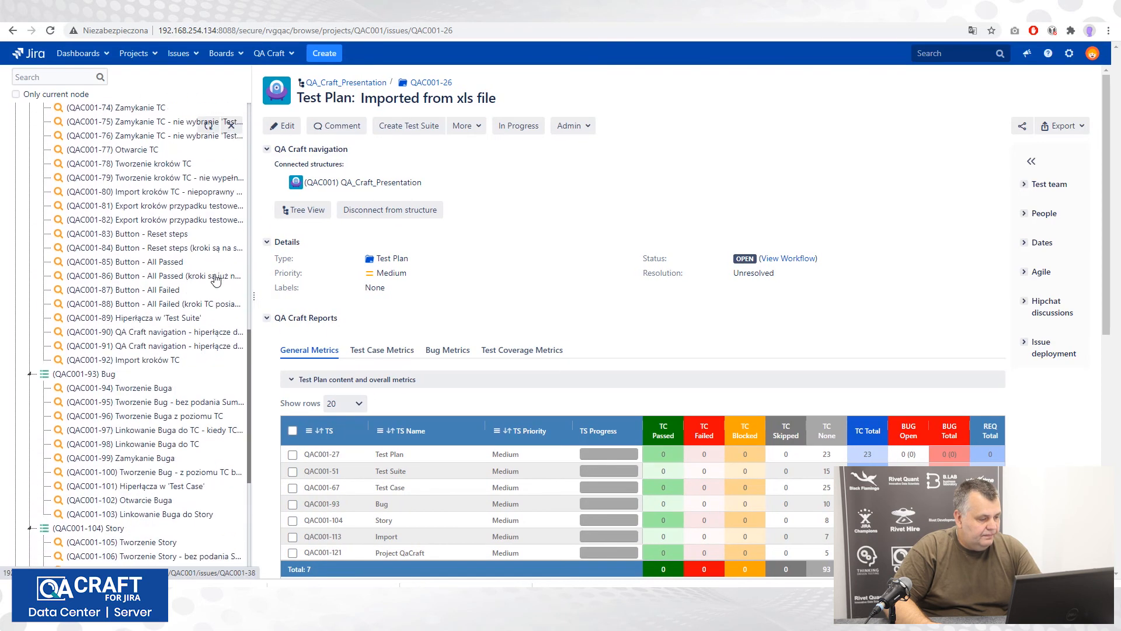
scroll(216, 279, up, 10)
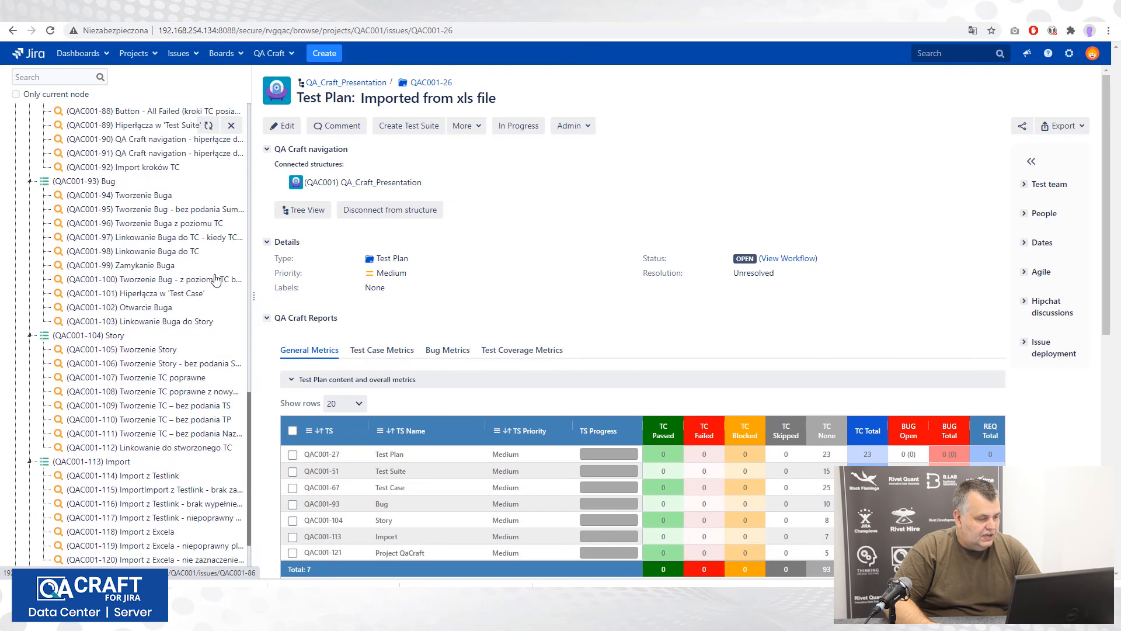
scroll(216, 279, up, 6)
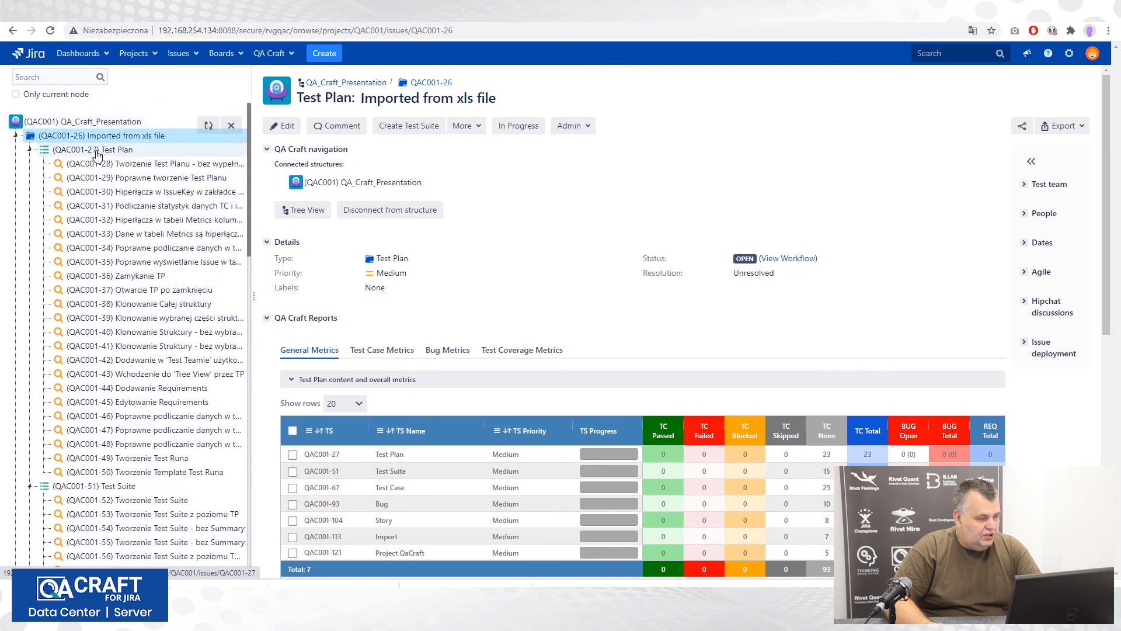
click(93, 151)
click(97, 136)
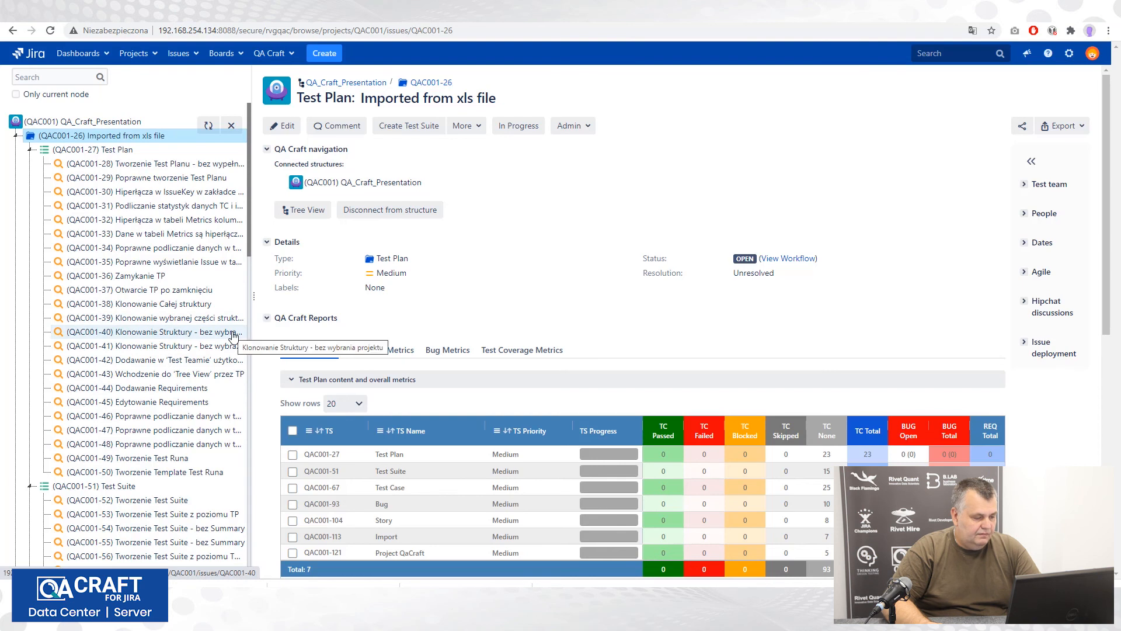
drag(252, 296, 260, 292)
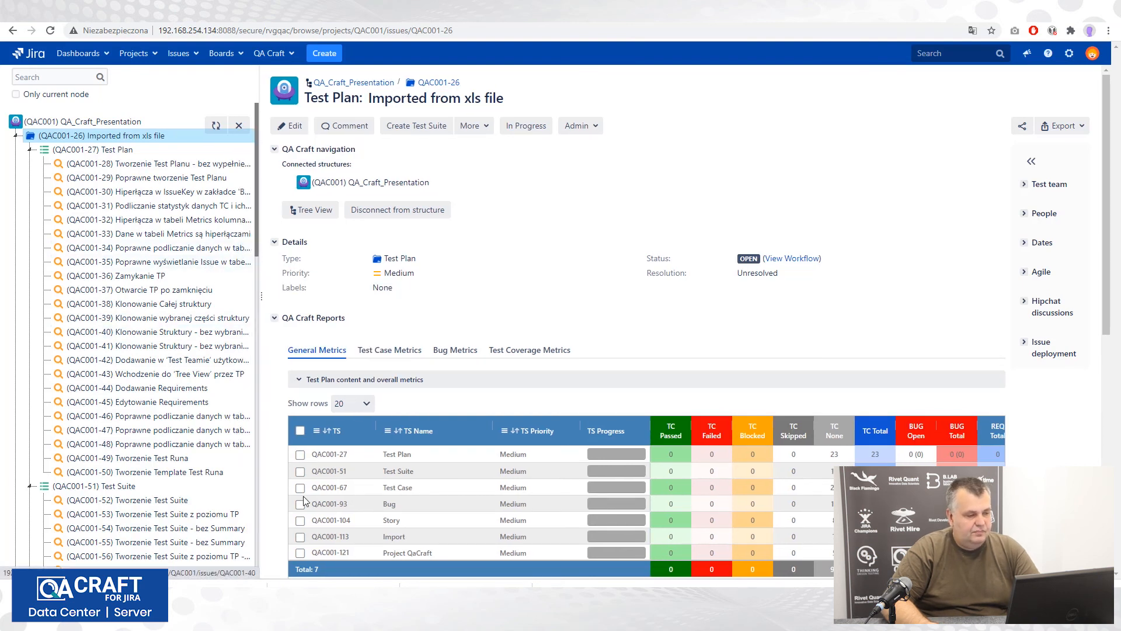